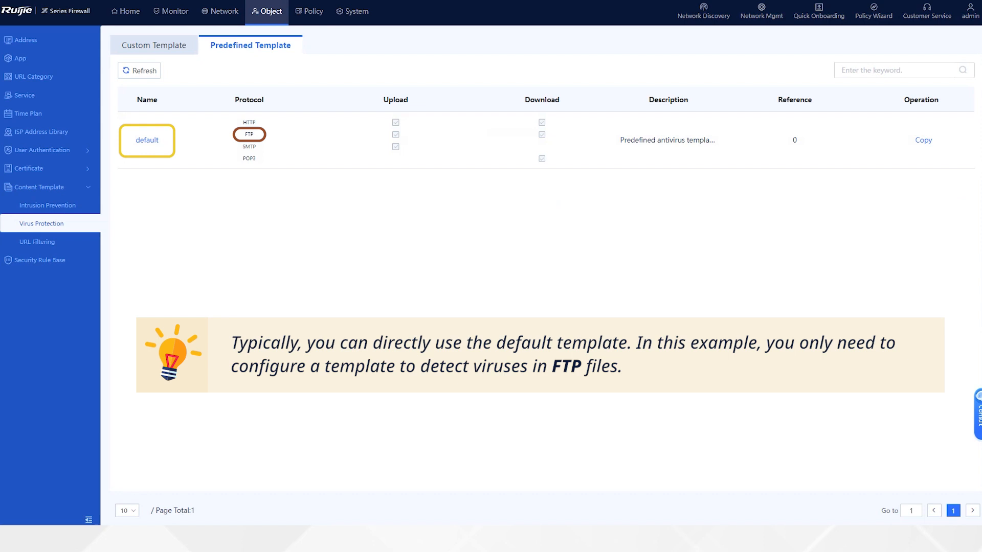
# - Create a custom virus protection template named VirusCheck_FTP with the description "Detect whether FTP packets contain viruses"
pyautogui.click(47, 225)
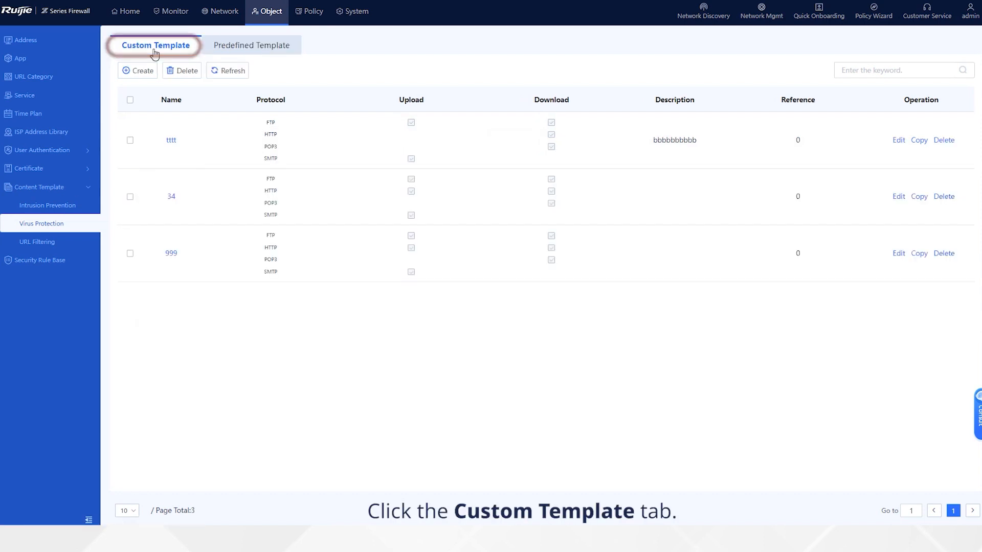
pyautogui.click(144, 75)
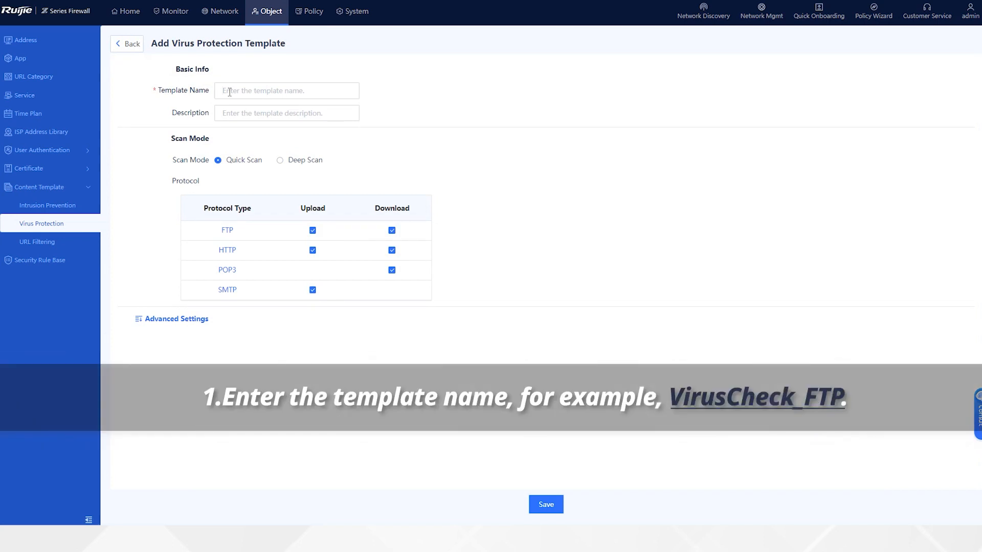
pyautogui.click(230, 92)
pyautogui.write('Virus')
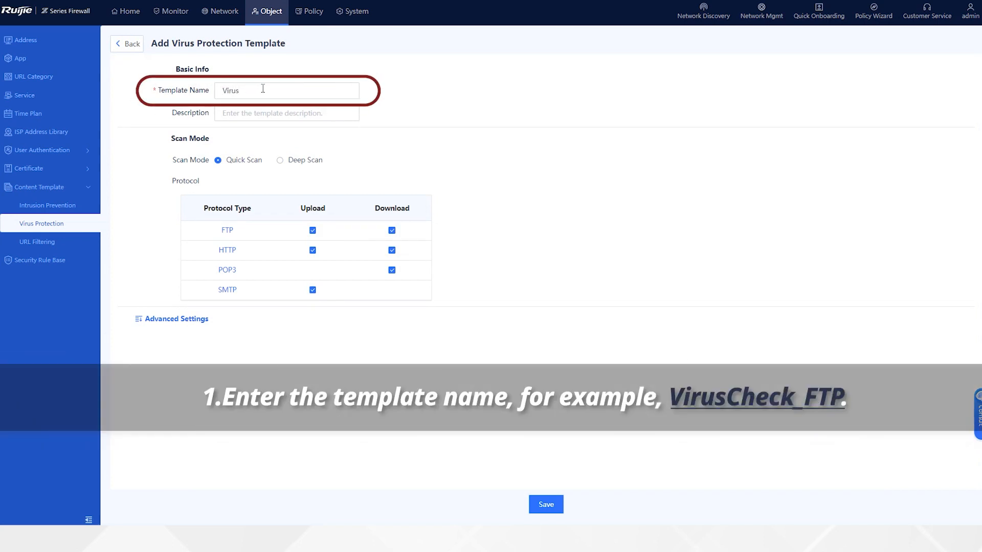
pyautogui.write('Check_FTP')
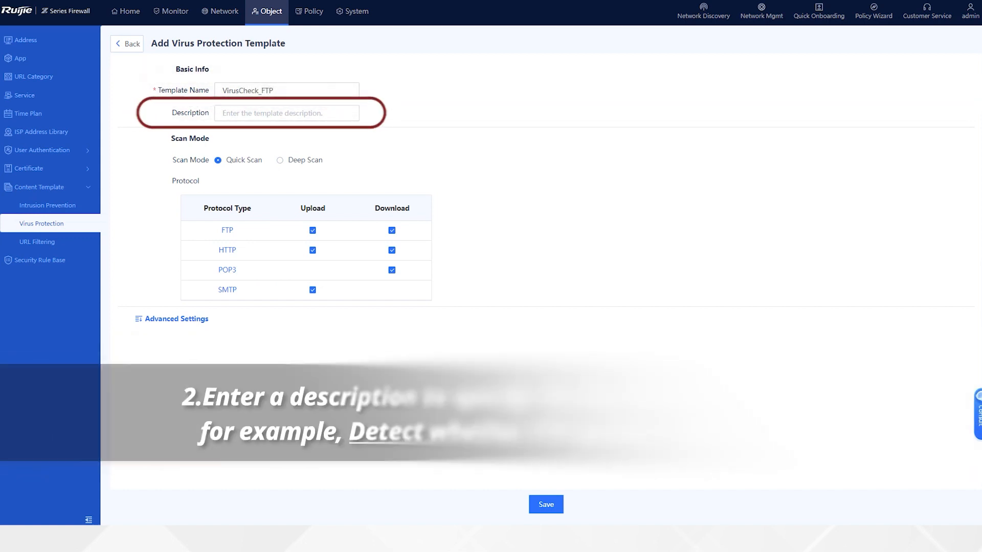
pyautogui.click(234, 115)
pyautogui.write('Detect whether FTP packets contain viruses.')
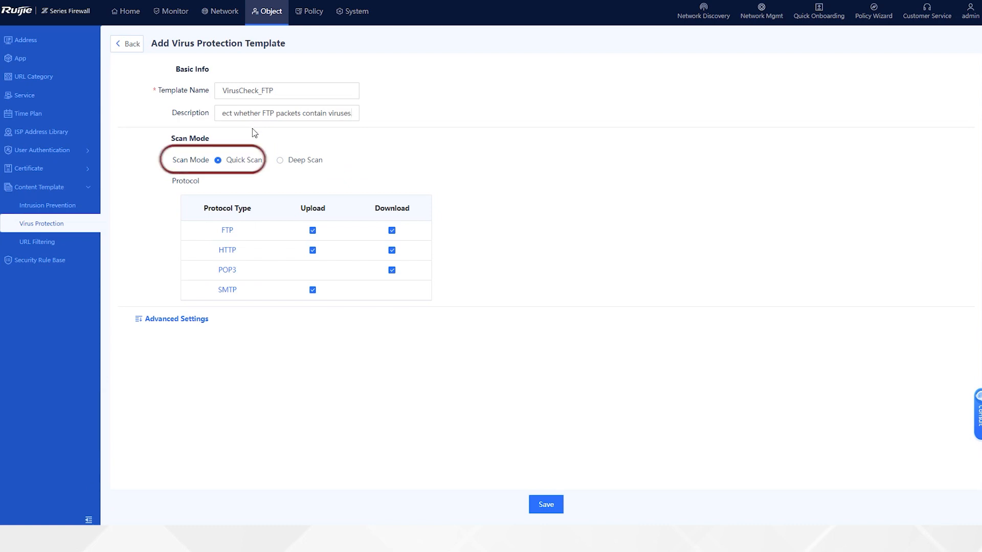
# - Set the template's scan mode to Quick Scan and exclude HTTP, POP3 and SMTP, leaving only FTP upload and download selected
pyautogui.click(220, 163)
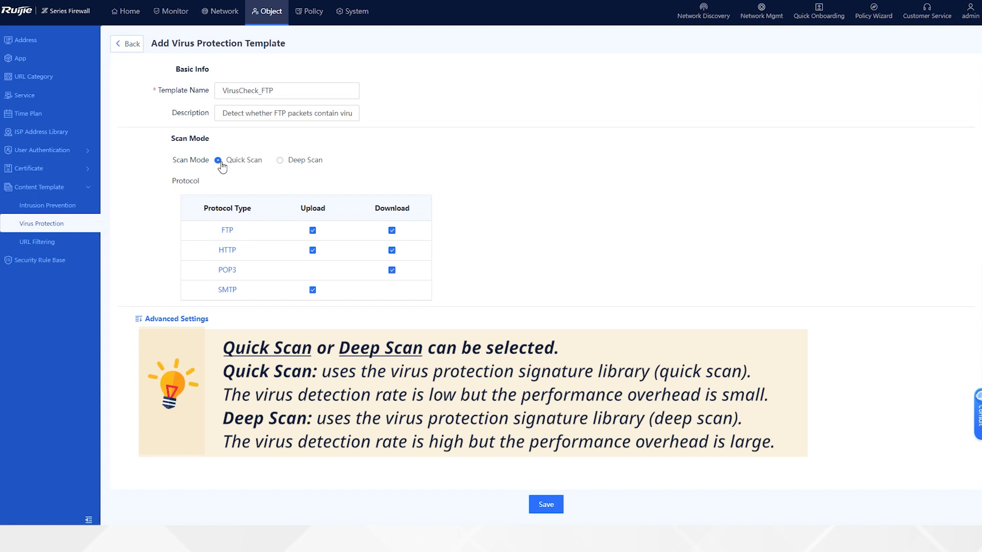
pyautogui.click(313, 250)
pyautogui.click(392, 250)
pyautogui.click(392, 270)
pyautogui.click(313, 290)
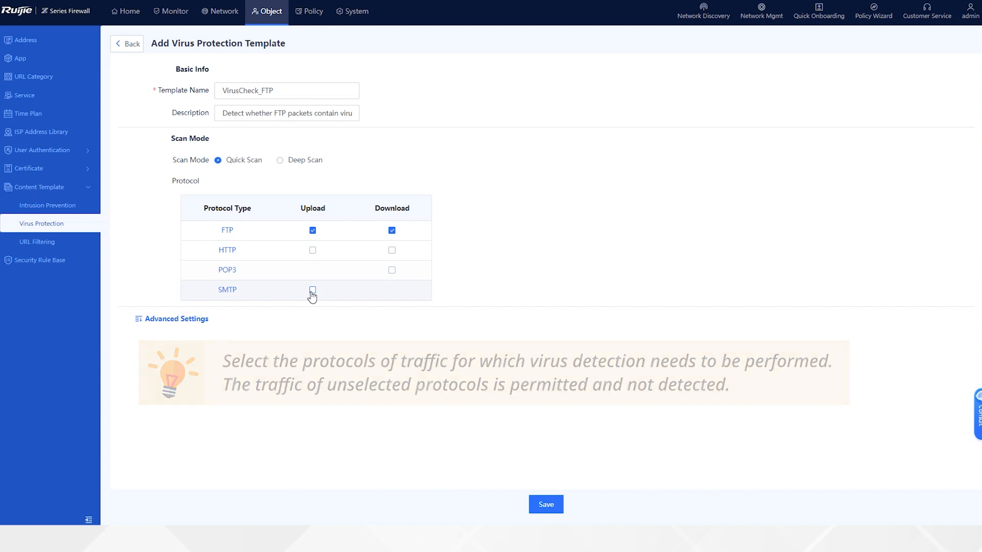
# - Review the template's advanced hash and excluded app settings, and save the template
pyautogui.click(161, 321)
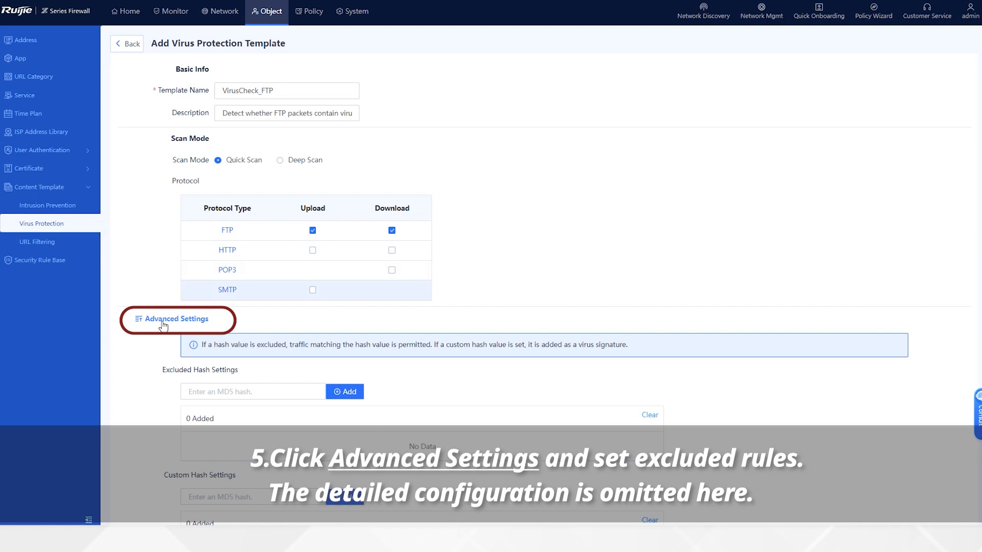
pyautogui.scroll(-3, 521, 501)
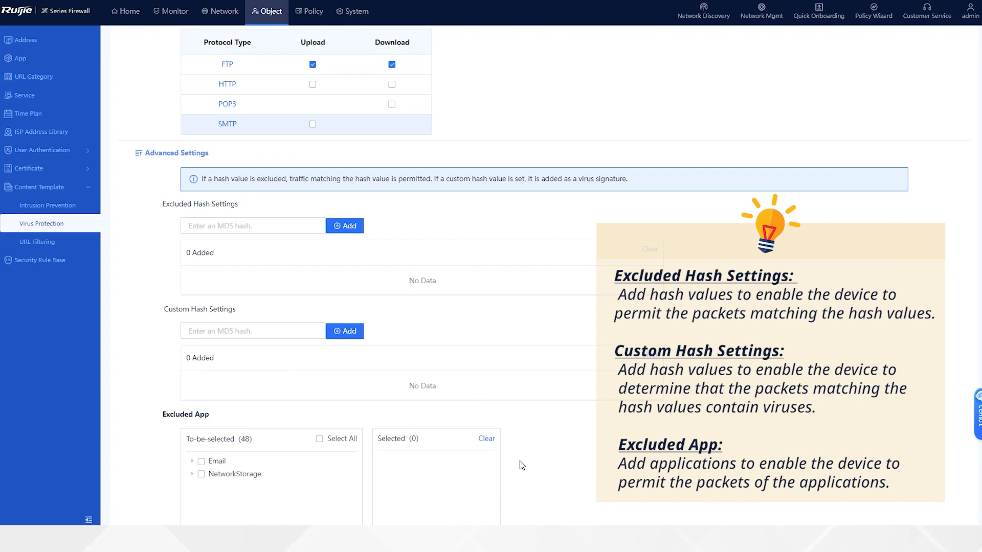
pyautogui.scroll(-2, 520, 511)
pyautogui.click(544, 511)
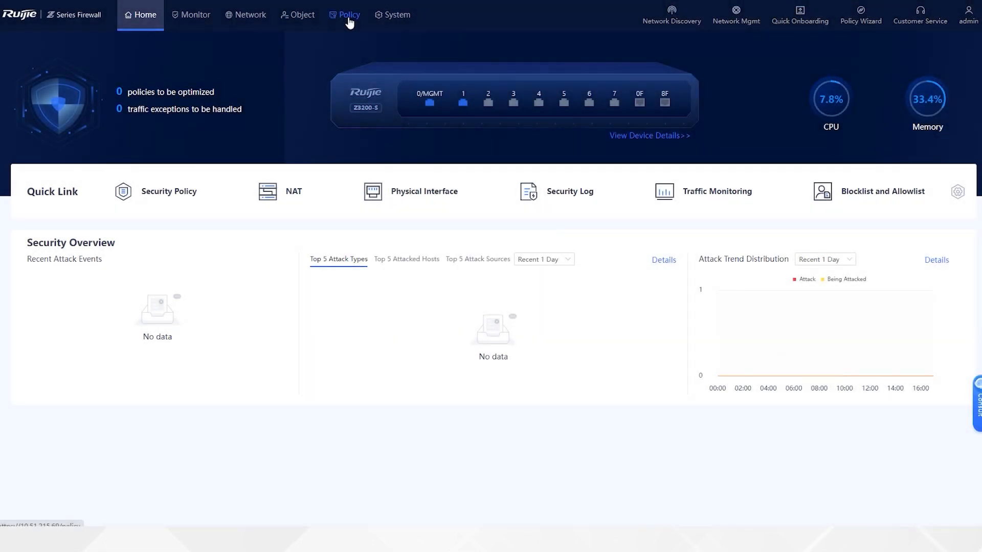
# - Create a security policy directly, without the simulation space, and name it policy_AV
pyautogui.click(349, 16)
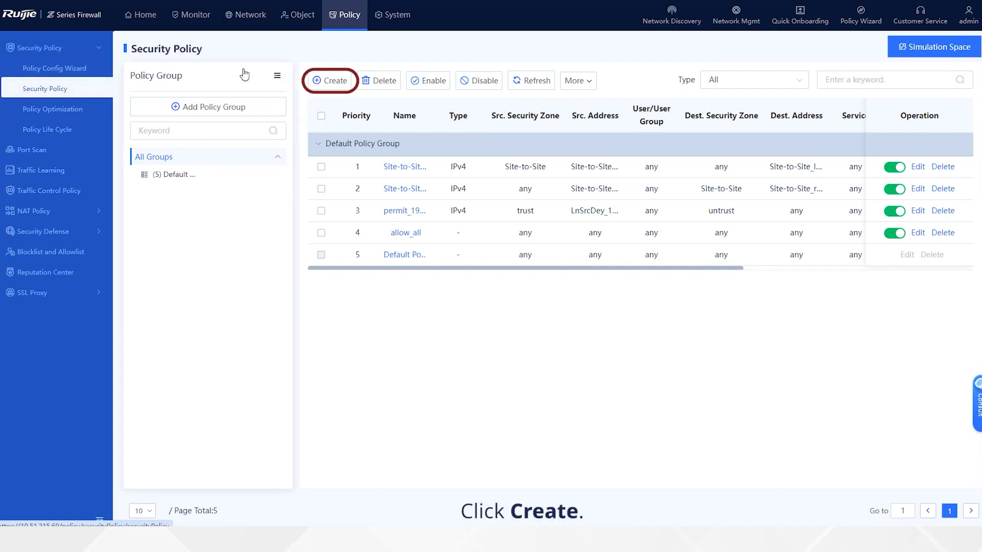
pyautogui.click(332, 81)
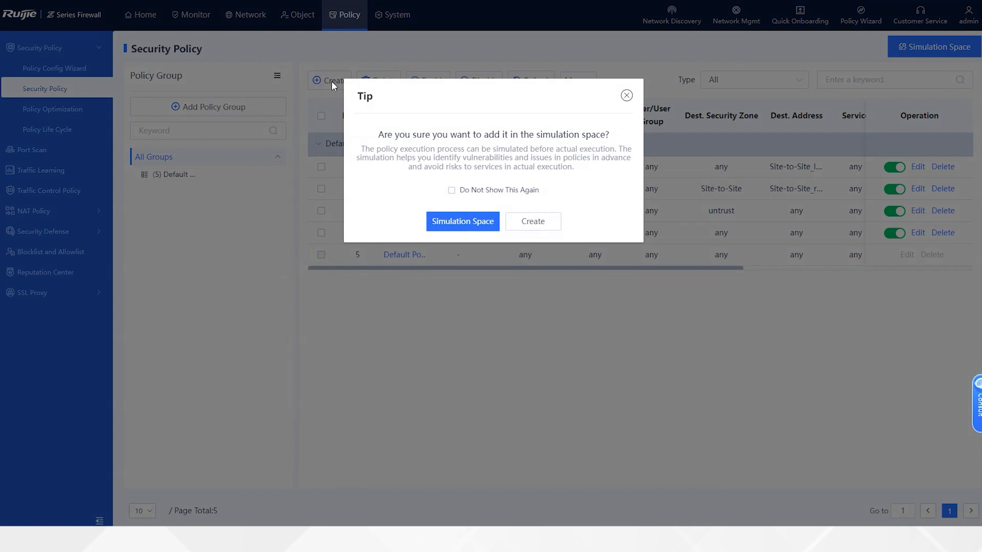
pyautogui.click(536, 221)
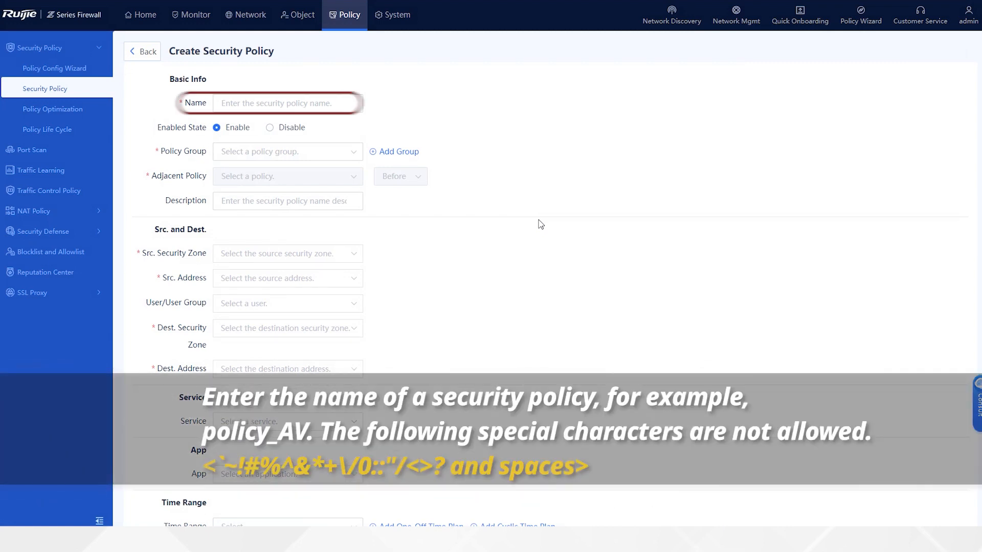
pyautogui.click(249, 104)
pyautogui.write('policy_AV')
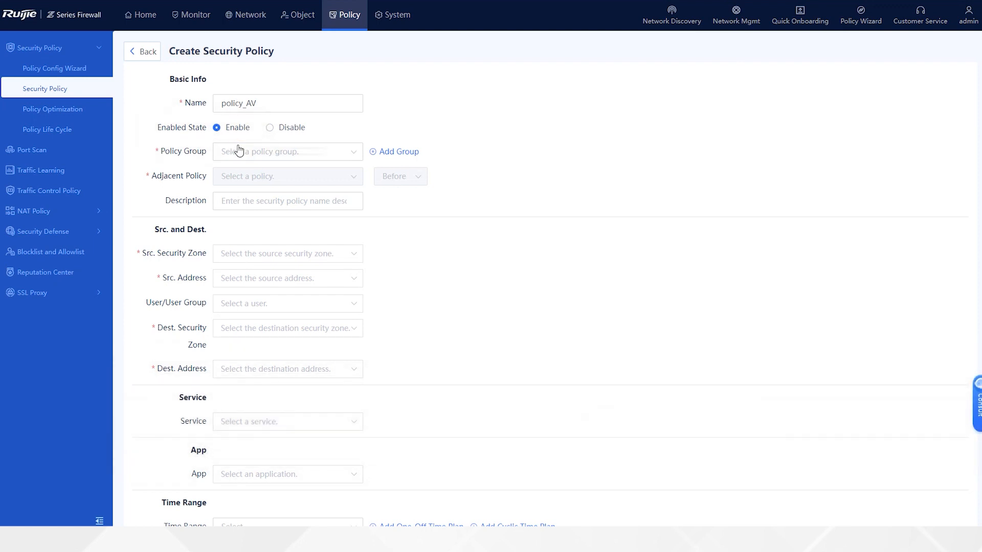
# - Place the policy in Default Policy Group before allow_all and add a description about detecting viruses in FTP traffic
pyautogui.click(249, 153)
pyautogui.click(258, 173)
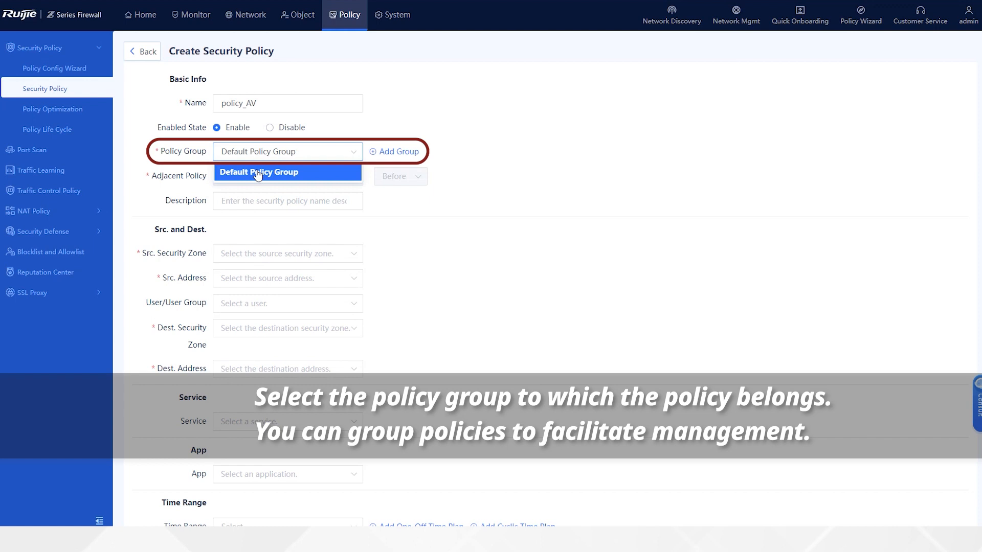
pyautogui.click(258, 173)
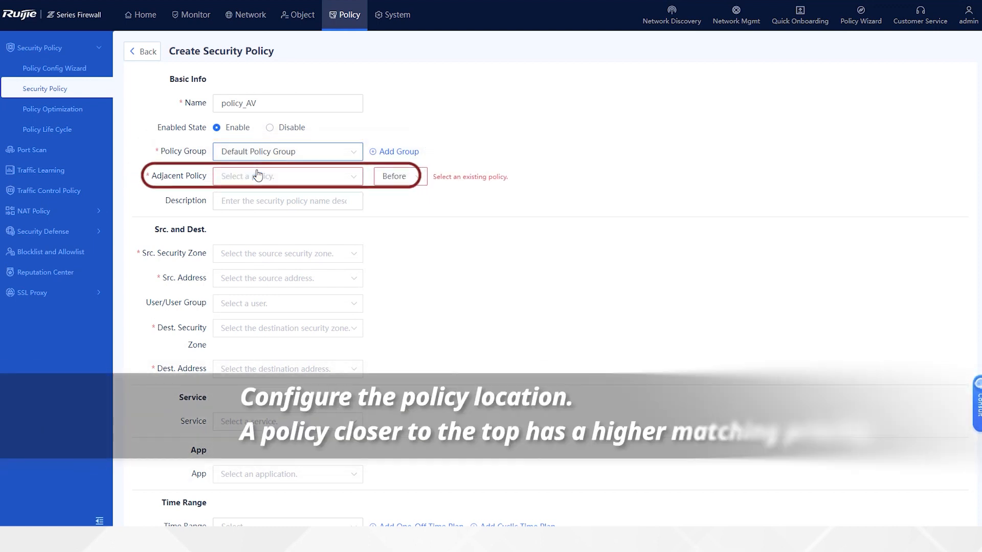
pyautogui.click(281, 182)
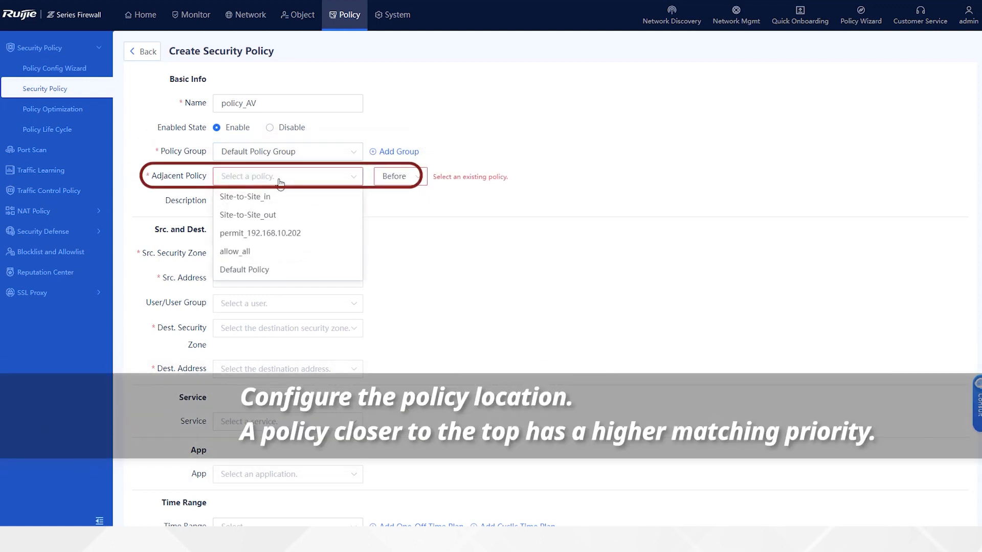
pyautogui.click(245, 252)
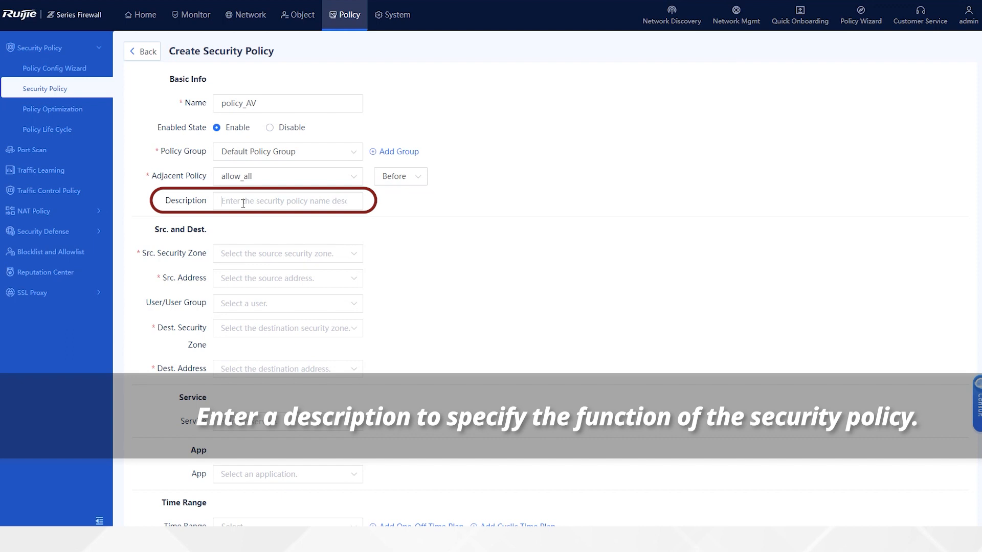
pyautogui.hotkey('ctrl', 'v')
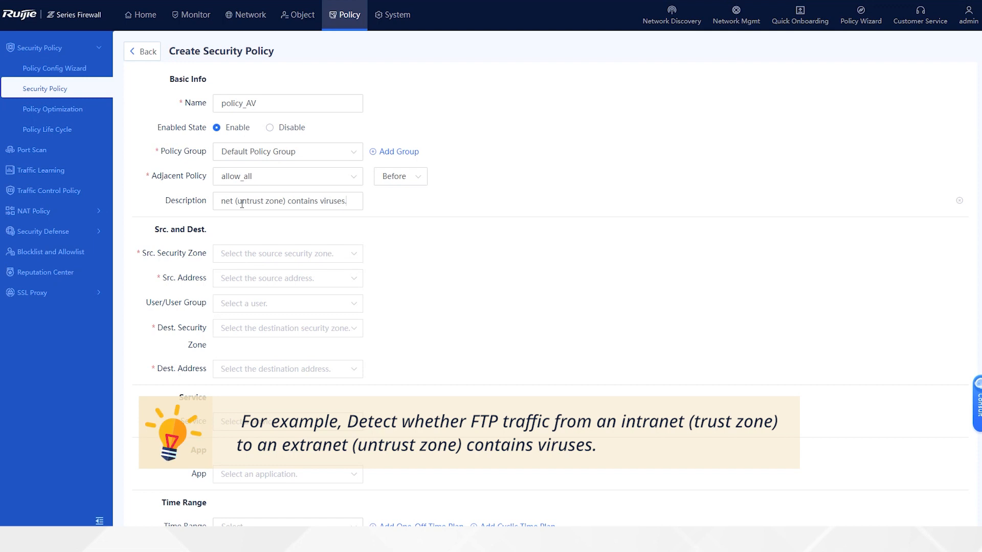
# - Set the policy's source security zone to trust and its source address to any
pyautogui.click(243, 256)
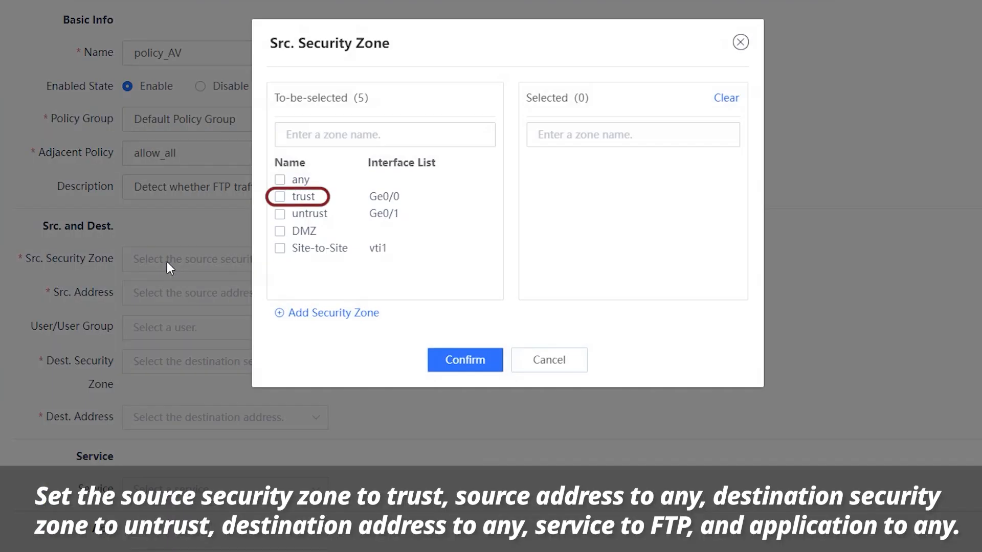
pyautogui.click(279, 196)
pyautogui.click(465, 359)
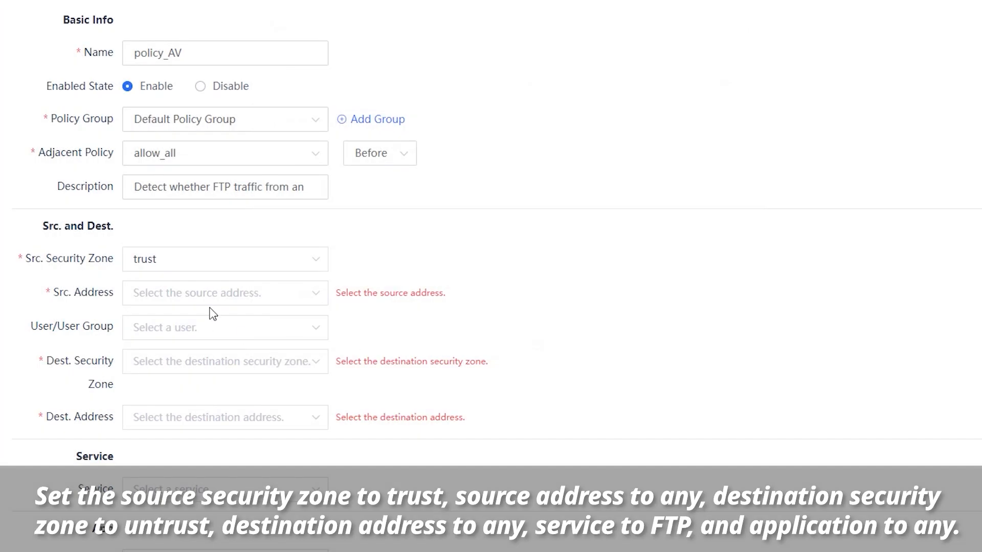
pyautogui.click(220, 293)
pyautogui.click(208, 179)
pyautogui.click(465, 358)
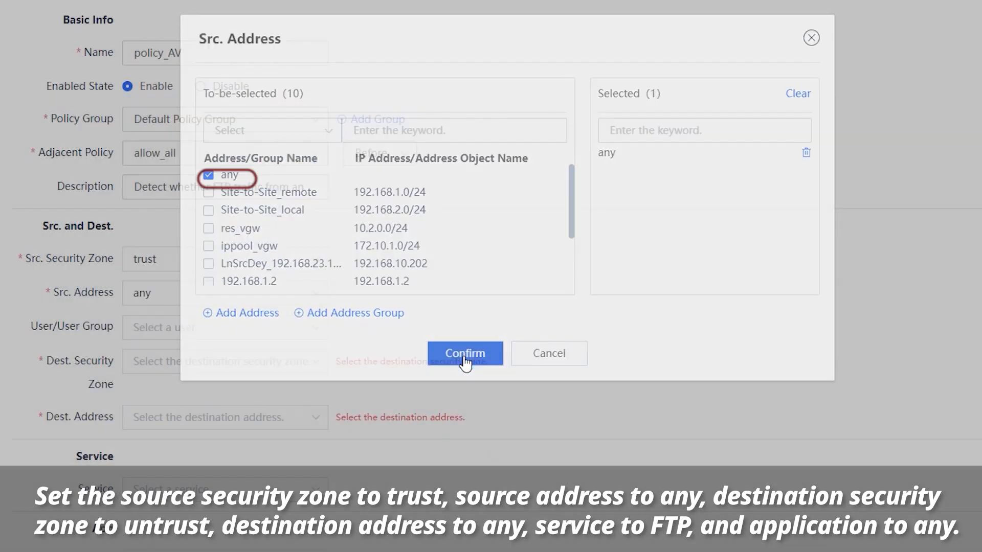
# - Set the policy's destination security zone to untrust and its destination address to any
pyautogui.click(188, 362)
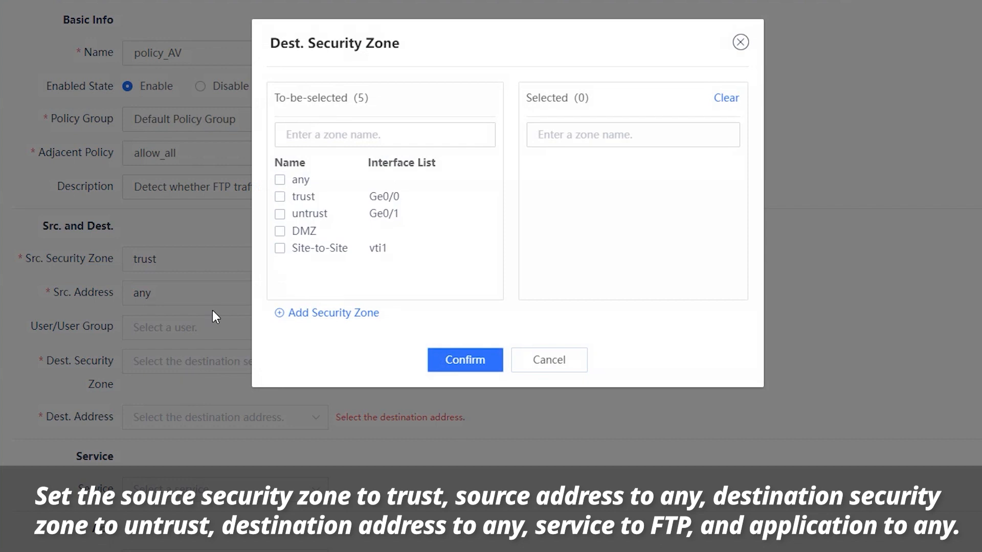
pyautogui.click(279, 213)
pyautogui.click(453, 365)
pyautogui.click(210, 418)
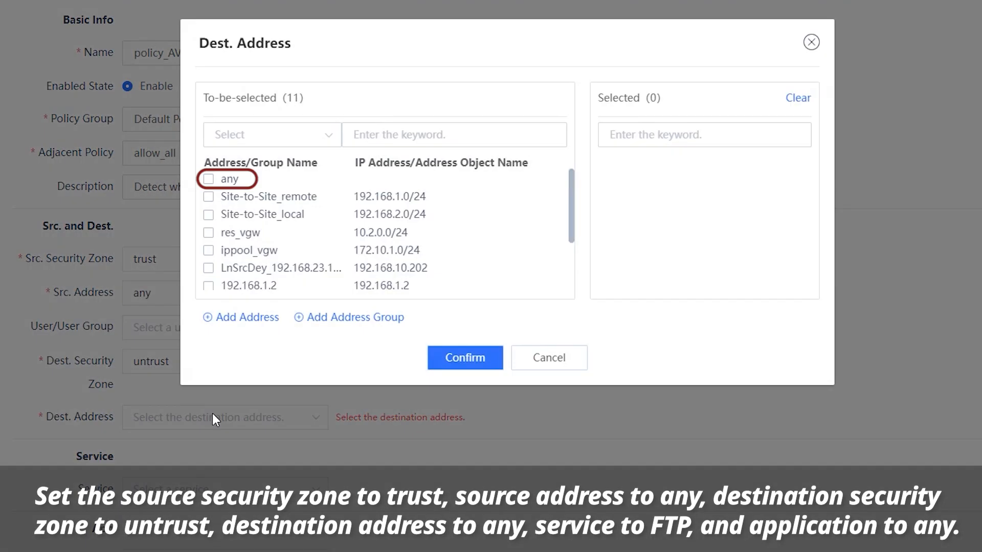
pyautogui.click(208, 179)
pyautogui.click(465, 355)
# - Set the policy's service to ftp and its application to any
pyautogui.scroll(-1, 199, 452)
pyautogui.scroll(-1, 202, 453)
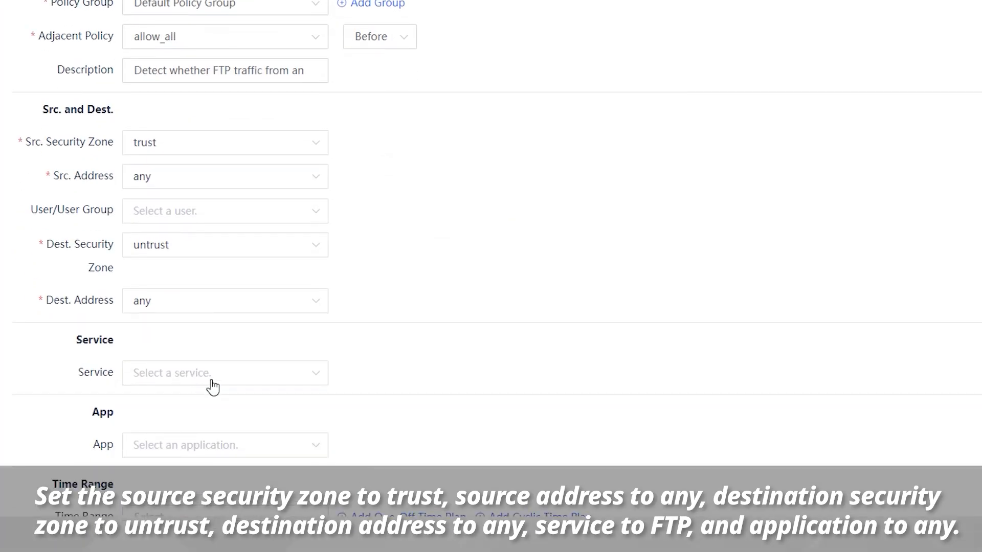
pyautogui.click(210, 385)
pyautogui.click(204, 211)
pyautogui.click(466, 358)
pyautogui.scroll(-2, 404, 499)
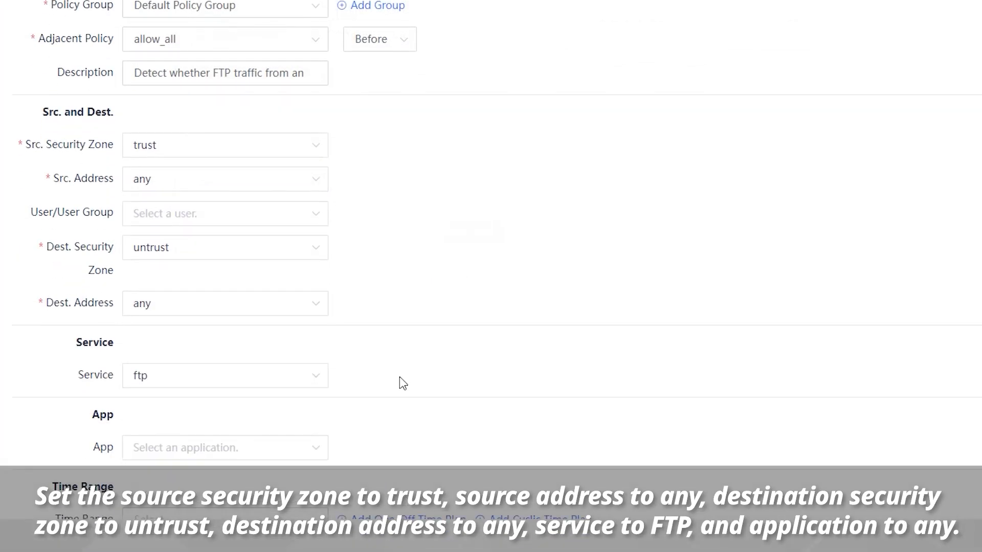
pyautogui.click(181, 450)
pyautogui.click(294, 171)
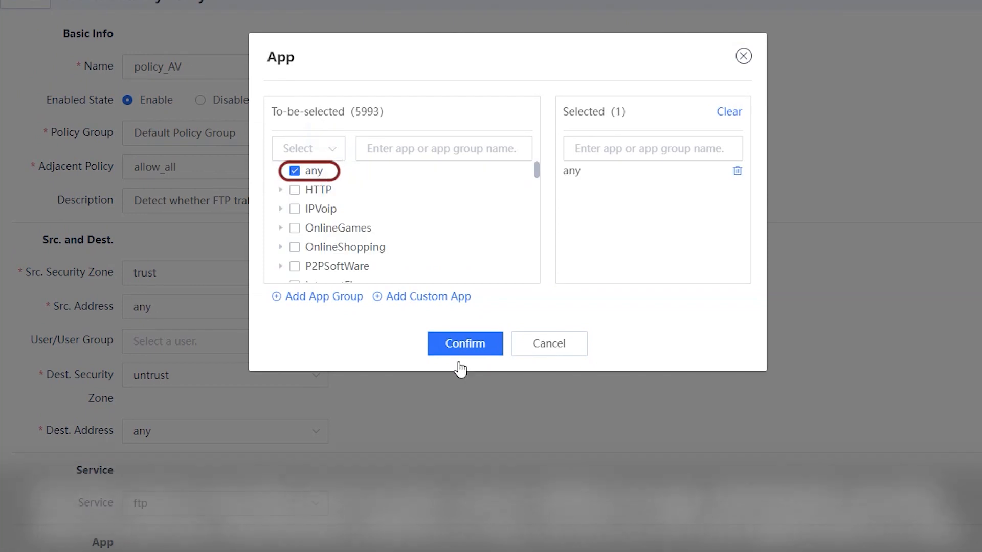
pyautogui.click(474, 352)
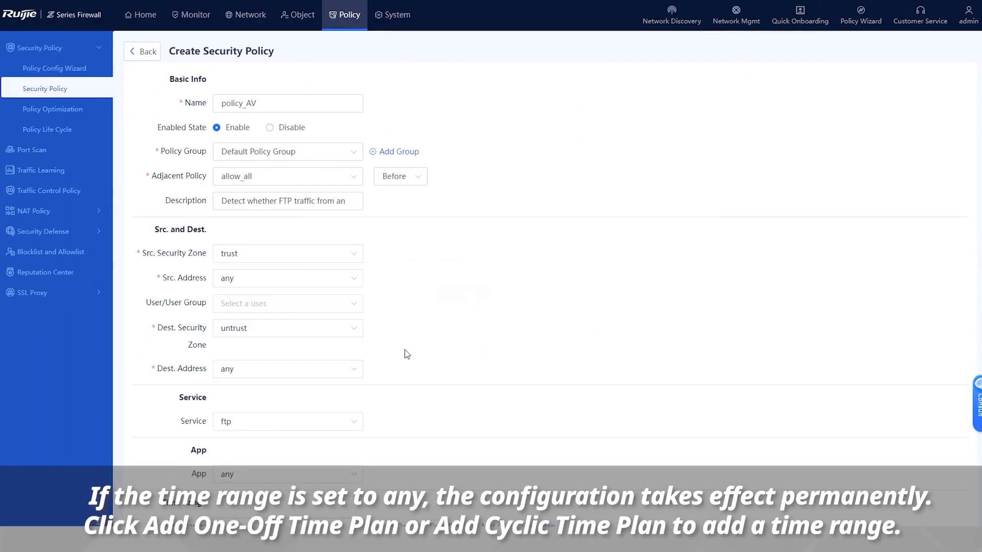
# - Set the policy's time range to any
pyautogui.scroll(-4, 404, 356)
pyautogui.click(302, 287)
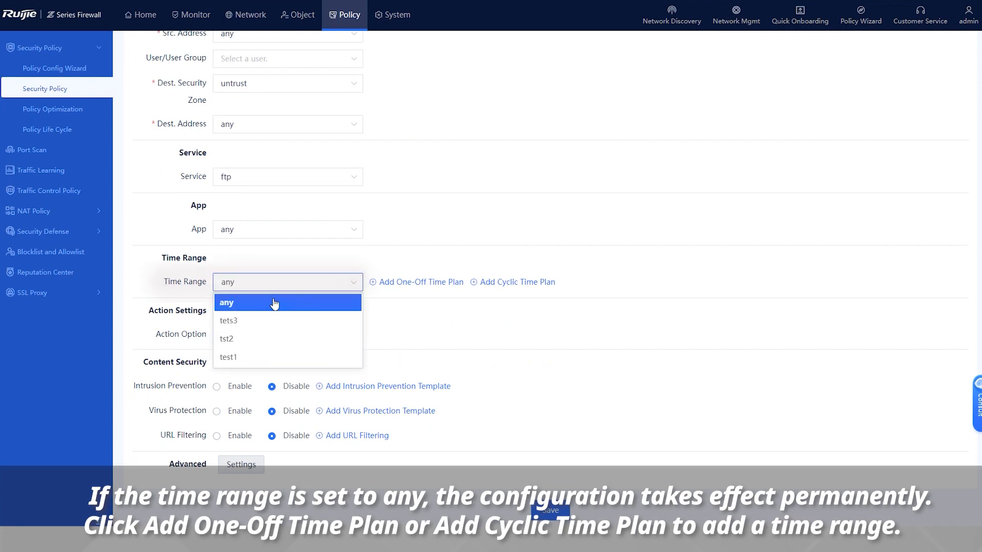
pyautogui.click(294, 302)
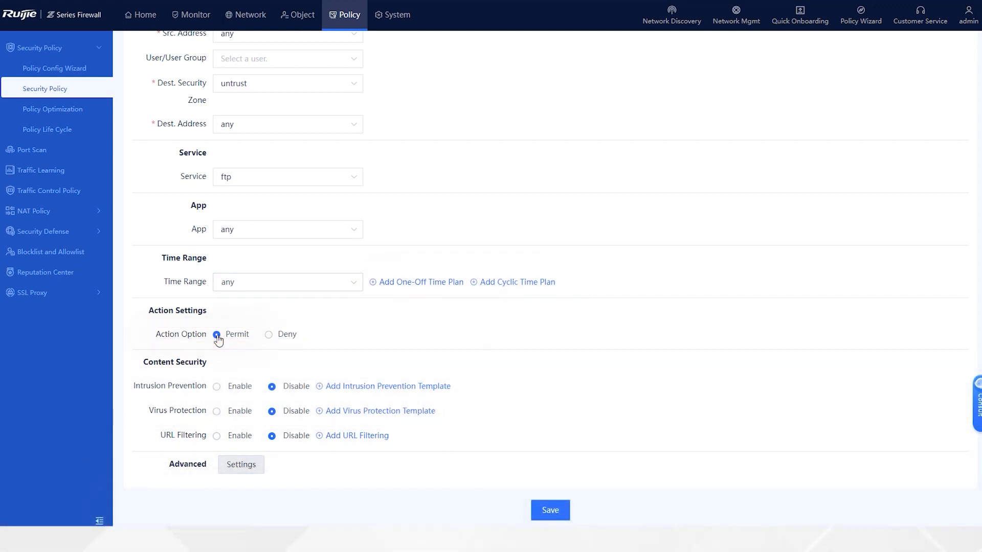
# - Enable virus protection with the VirusCheck_FTP template and the Block action, and save the security policy
pyautogui.click(217, 412)
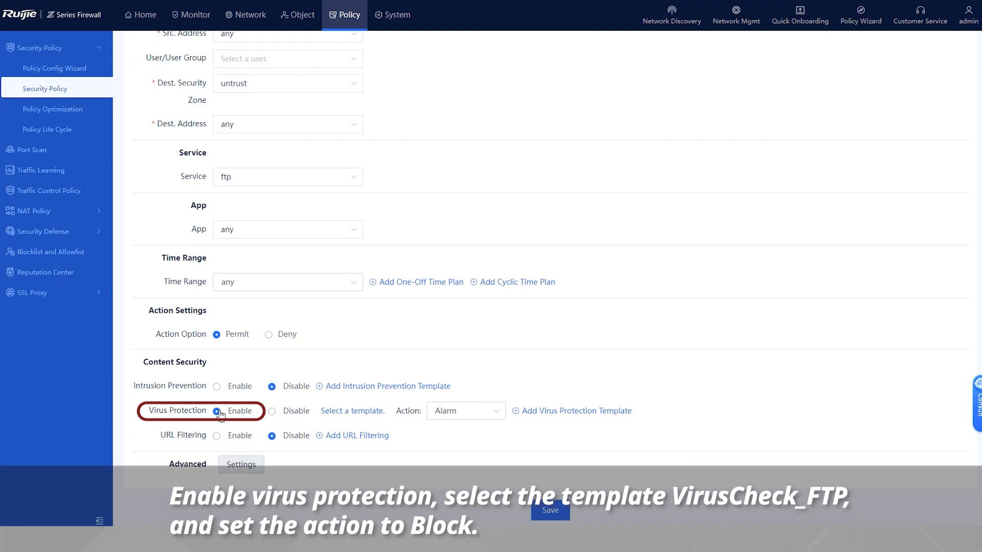
pyautogui.click(367, 411)
pyautogui.click(360, 180)
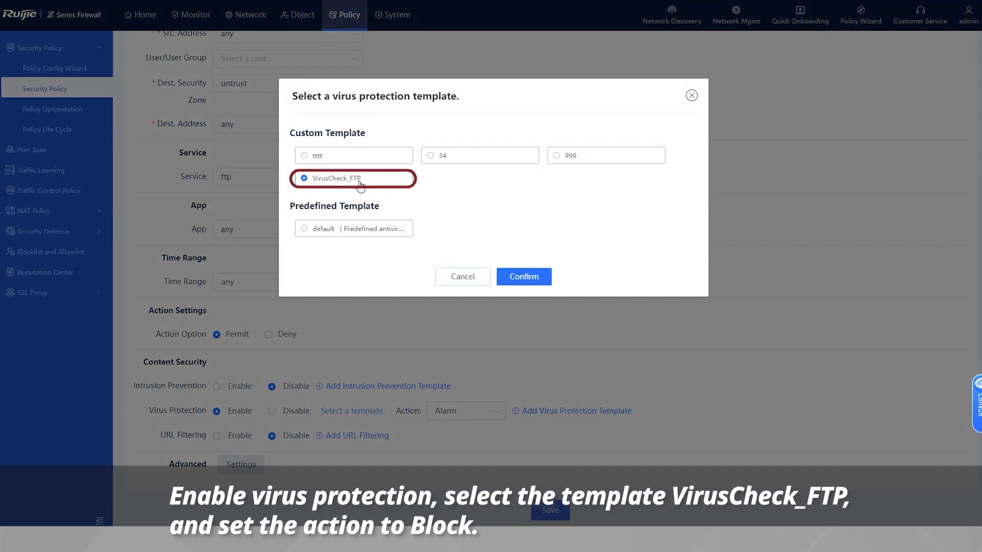
pyautogui.click(523, 276)
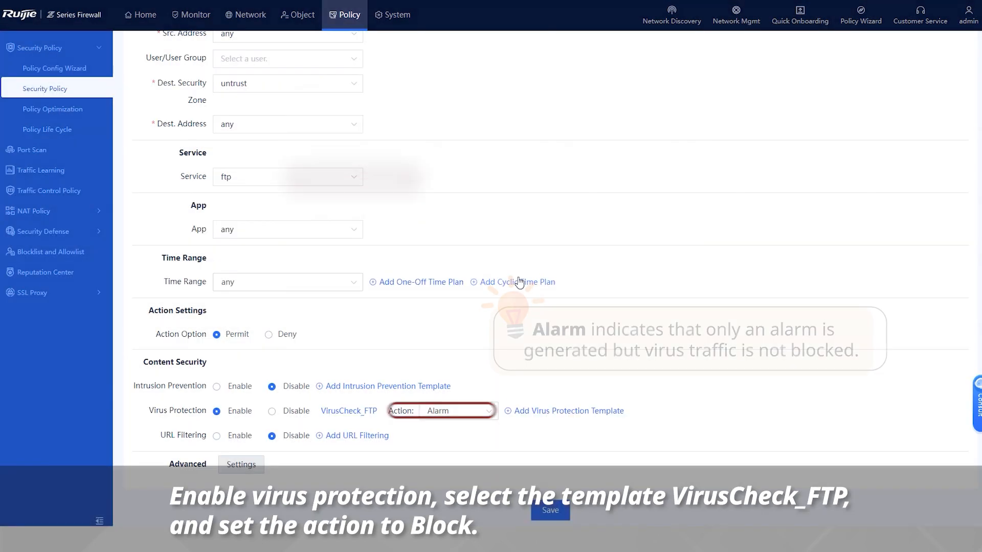
pyautogui.click(484, 413)
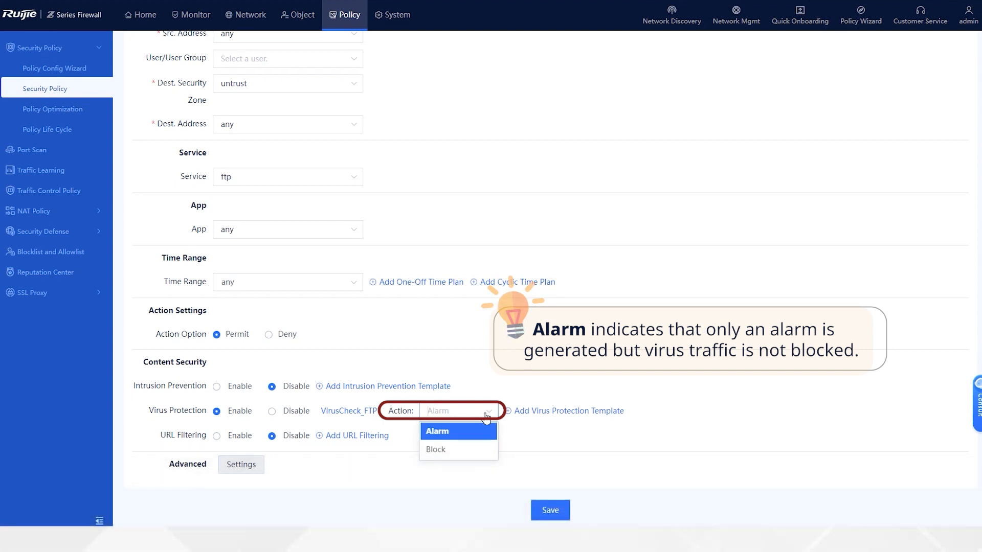
pyautogui.click(450, 450)
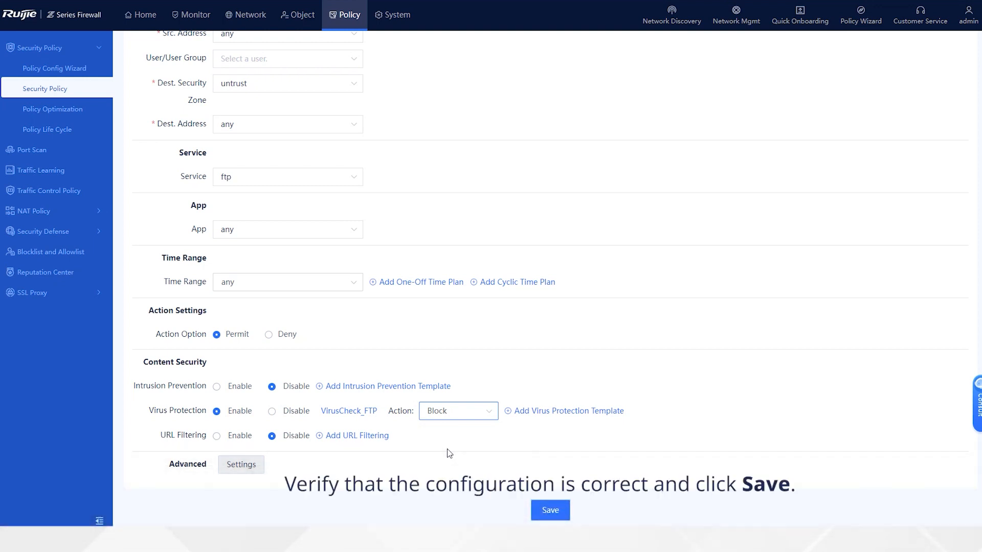
pyautogui.click(548, 514)
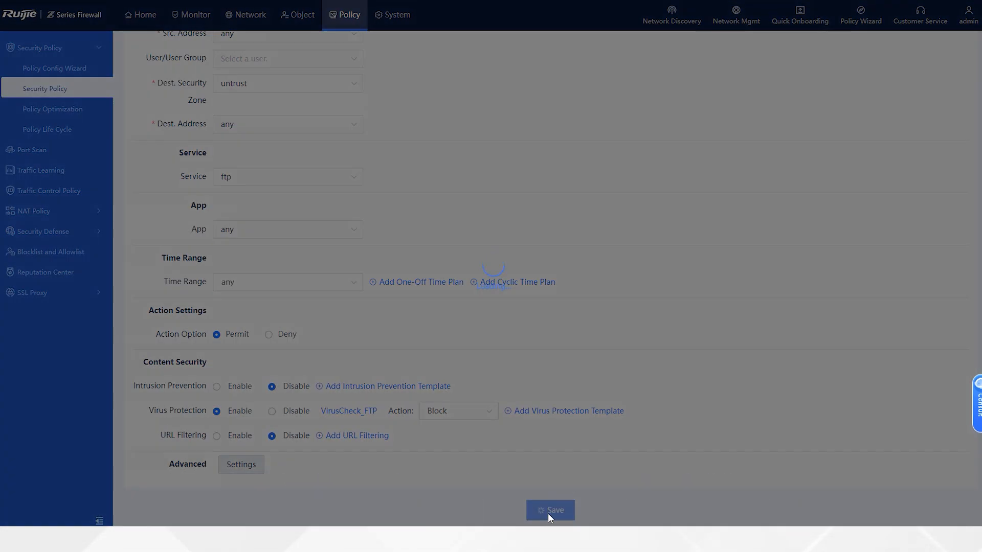